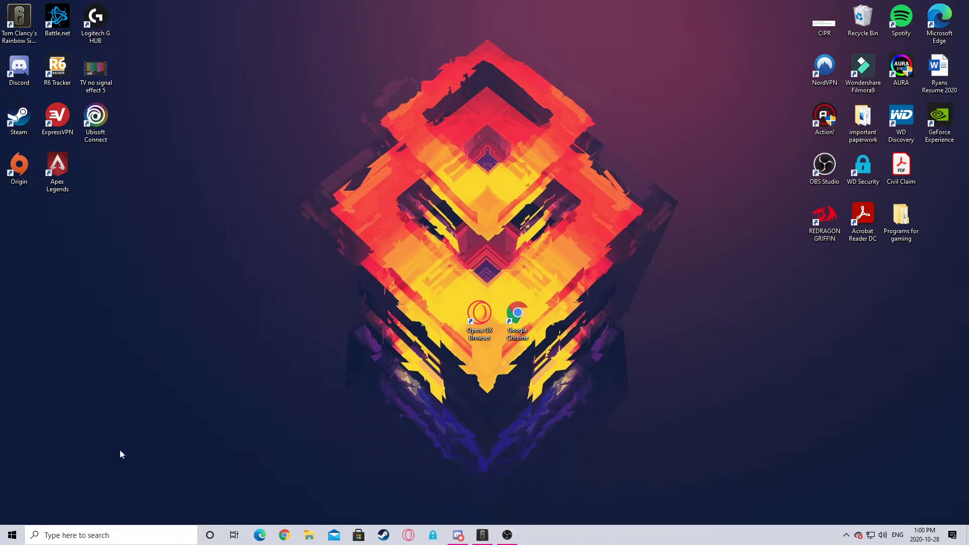
Browse from Documents through My Games and Rainbow Six - Siege into the GUID-named settings folder
{"action": "left_click", "coordinate": [308, 528]}
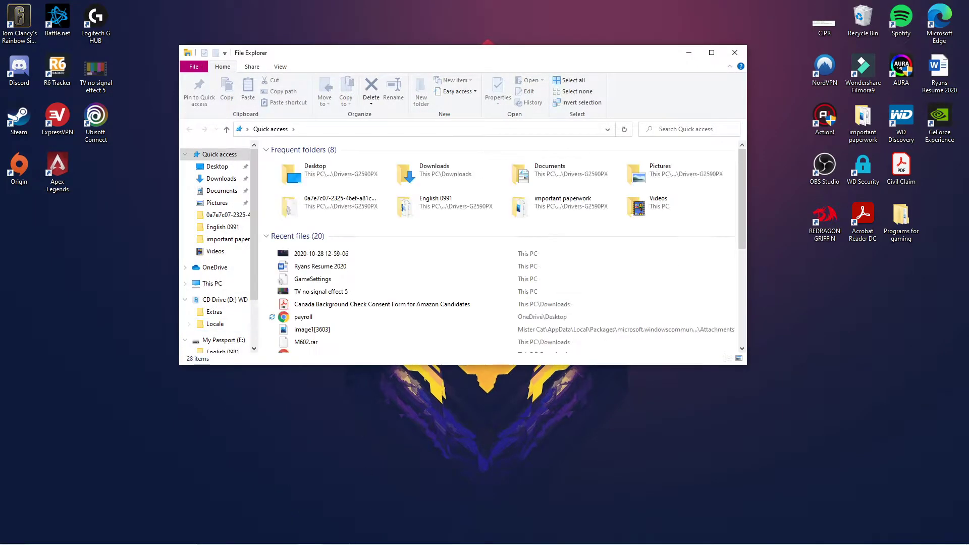
{"action": "mouse_move", "coordinate": [309, 535]}
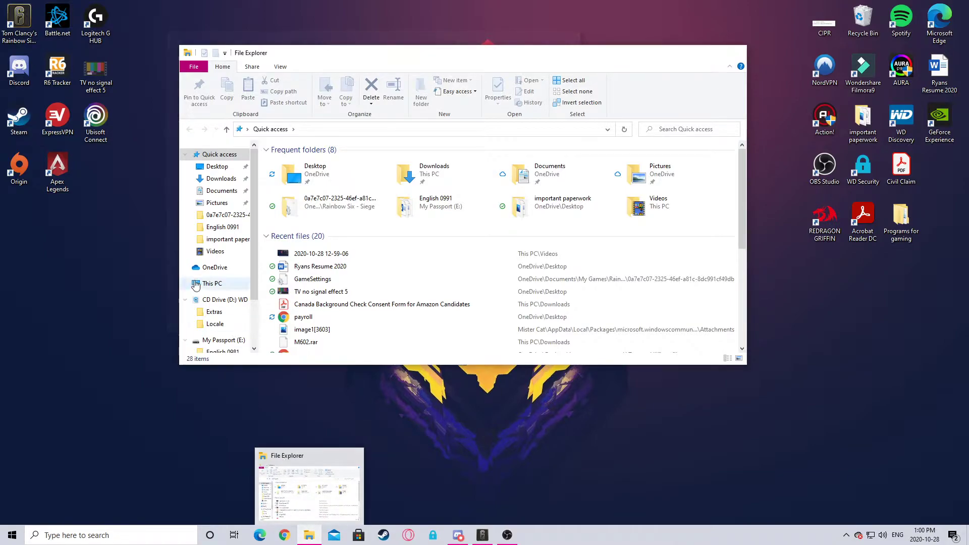
{"action": "double_click", "coordinate": [532, 174]}
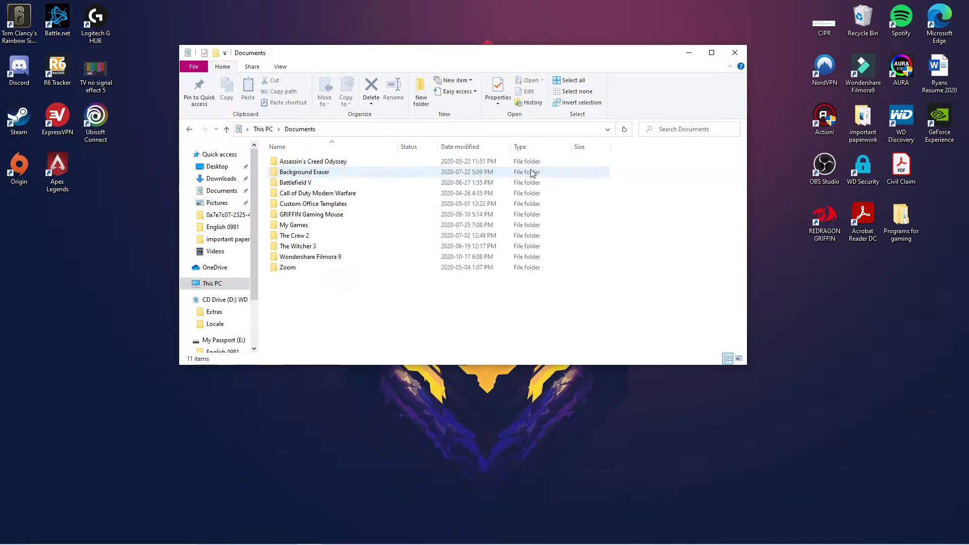
{"action": "left_click", "coordinate": [301, 227]}
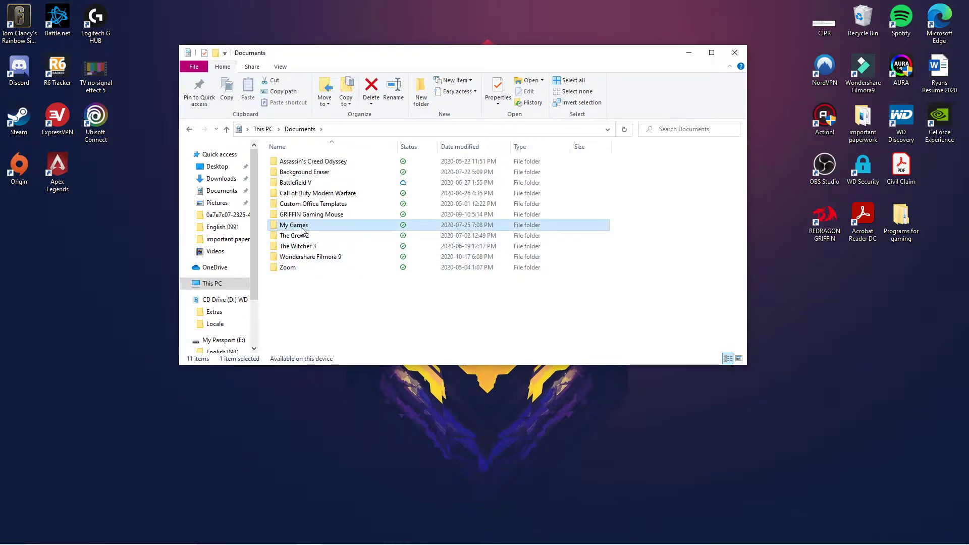
{"action": "double_click", "coordinate": [302, 229]}
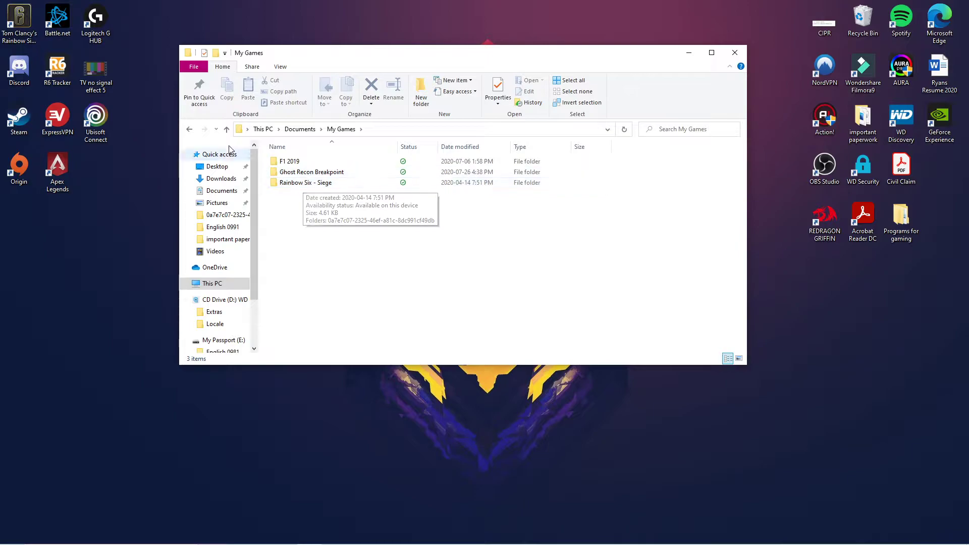
{"action": "key", "text": "alt+Left"}
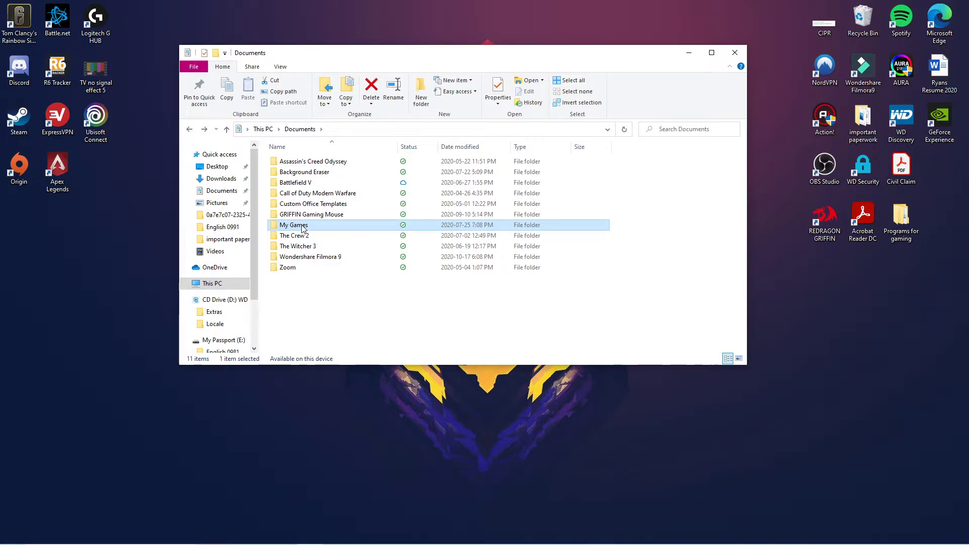
{"action": "double_click", "coordinate": [303, 229]}
{"action": "mouse_move", "coordinate": [302, 183]}
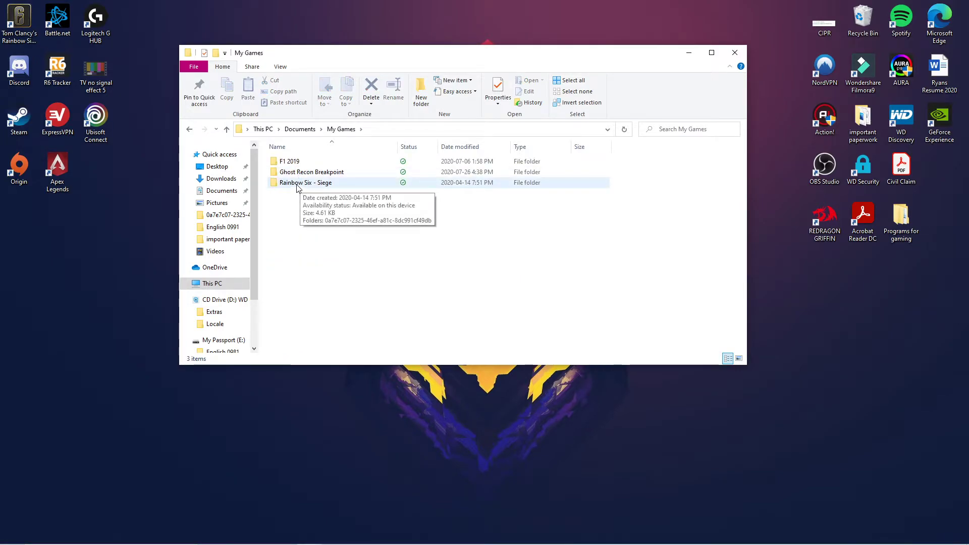
{"action": "double_click", "coordinate": [299, 184]}
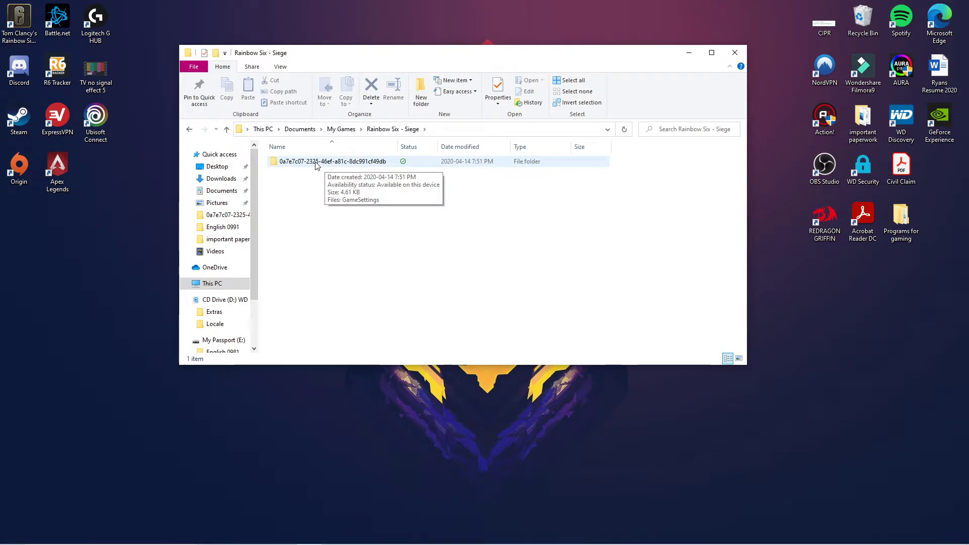
{"action": "double_click", "coordinate": [317, 163]}
Open the GameSettings file in Notepad and maximize the Notepad window
{"action": "double_click", "coordinate": [310, 162]}
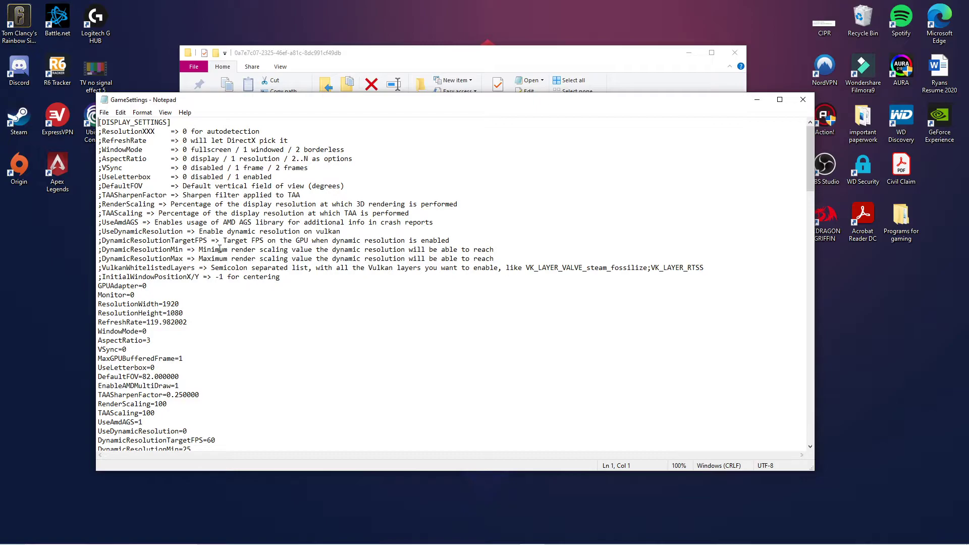
{"action": "left_click", "coordinate": [779, 99]}
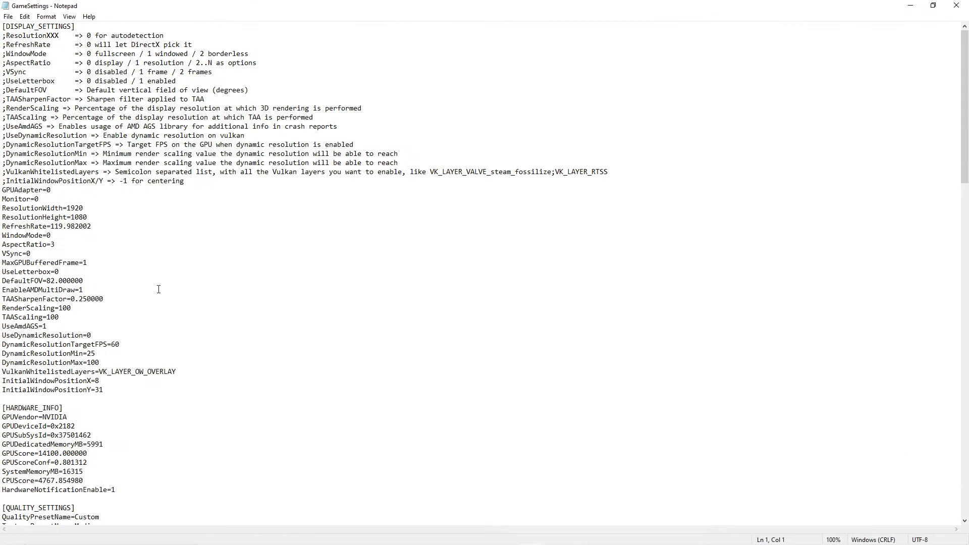
{"action": "scroll", "coordinate": [159, 289], "scroll_direction": "down", "scroll_amount": 5}
{"action": "scroll", "coordinate": [156, 281], "scroll_direction": "down", "scroll_amount": 14}
{"action": "scroll", "coordinate": [174, 277], "scroll_direction": "down", "scroll_amount": 13}
{"action": "scroll", "coordinate": [306, 333], "scroll_direction": "down", "scroll_amount": 9}
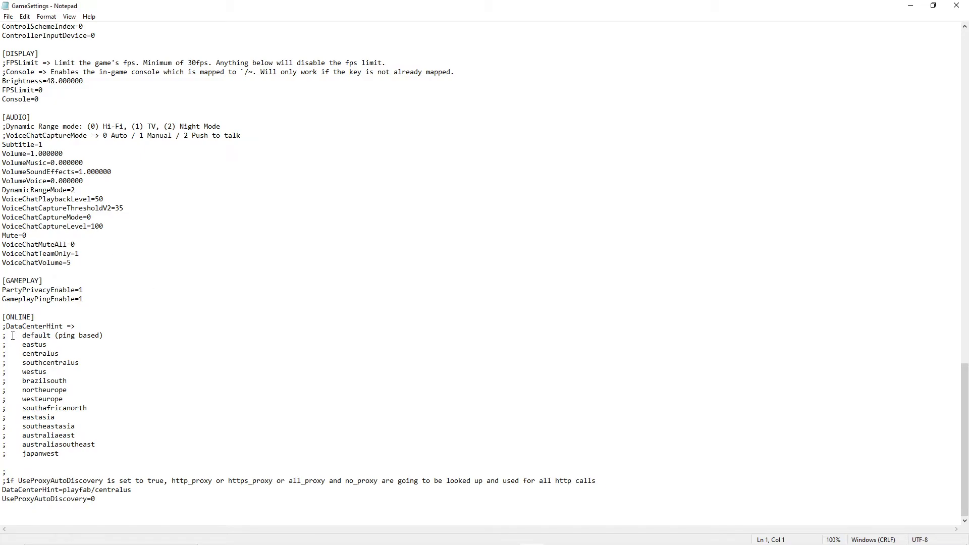
{"action": "left_click_drag", "start_coordinate": [19, 335], "coordinate": [99, 451]}
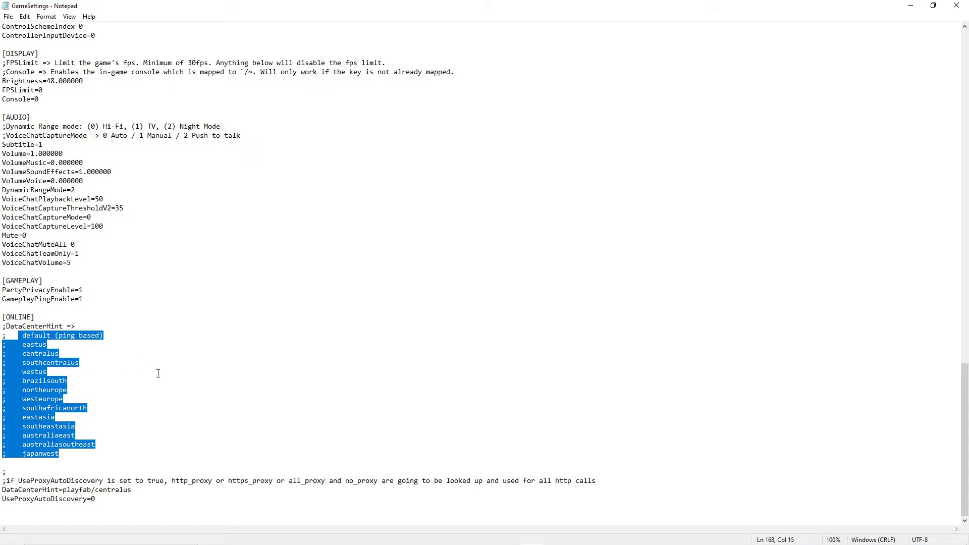
{"action": "left_click", "coordinate": [174, 393]}
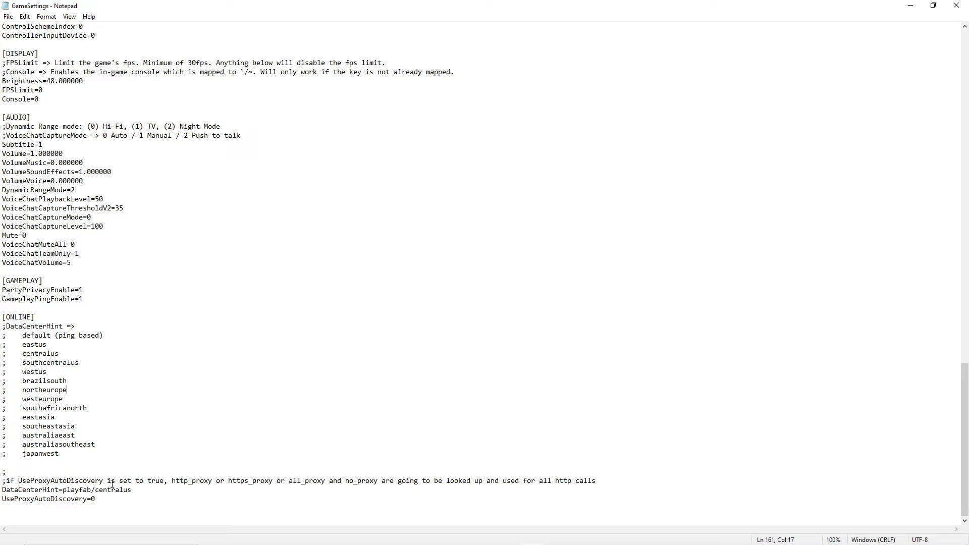
{"action": "left_click_drag", "start_coordinate": [3, 491], "coordinate": [62, 491]}
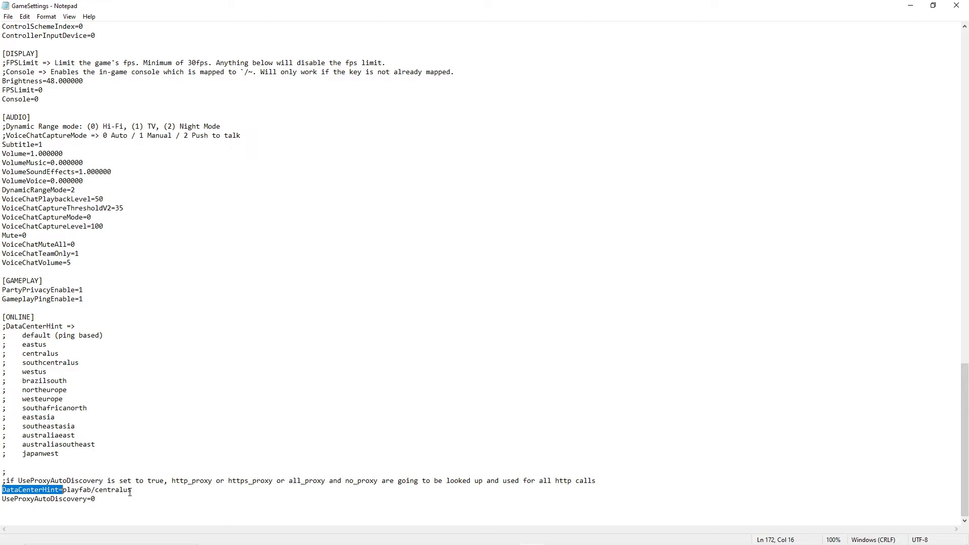
{"action": "left_click", "coordinate": [144, 499]}
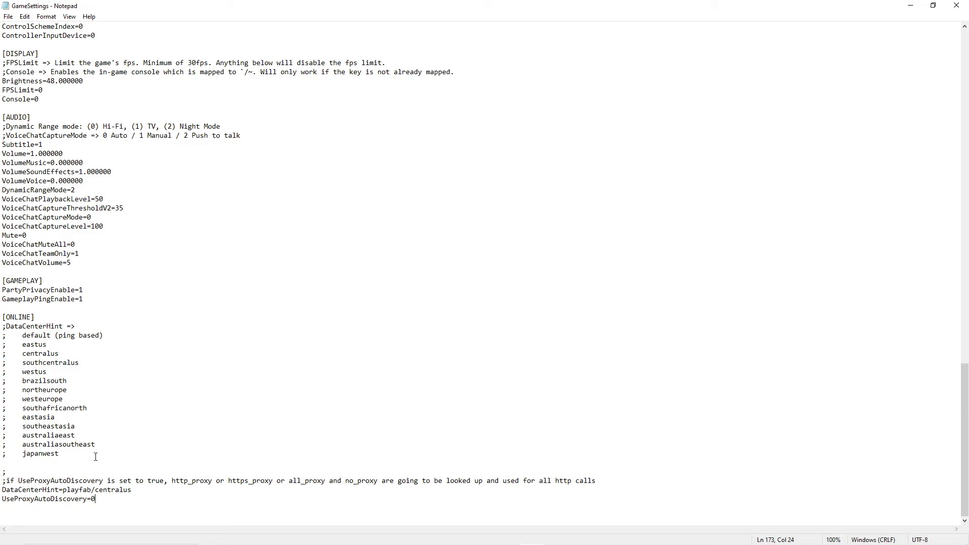
{"action": "left_click_drag", "start_coordinate": [95, 492], "coordinate": [133, 490]}
Deselect the centralus text and save GameSettings from the File menu
{"action": "left_click", "coordinate": [129, 417]}
{"action": "left_click", "coordinate": [8, 16]}
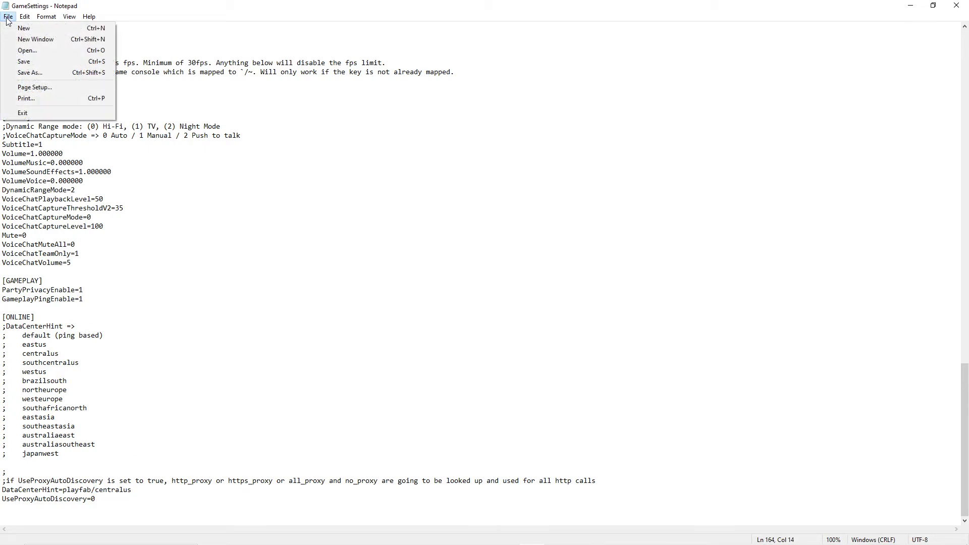
{"action": "left_click", "coordinate": [30, 59]}
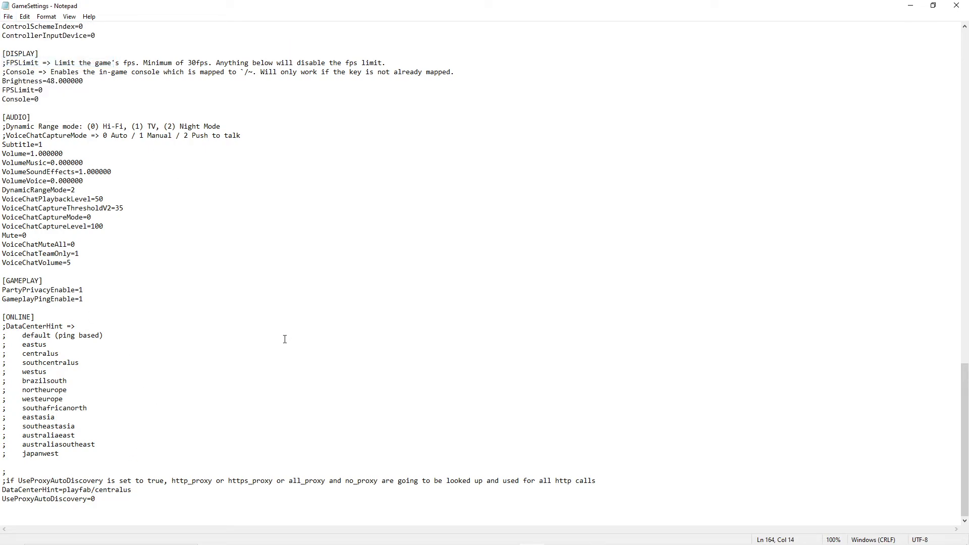